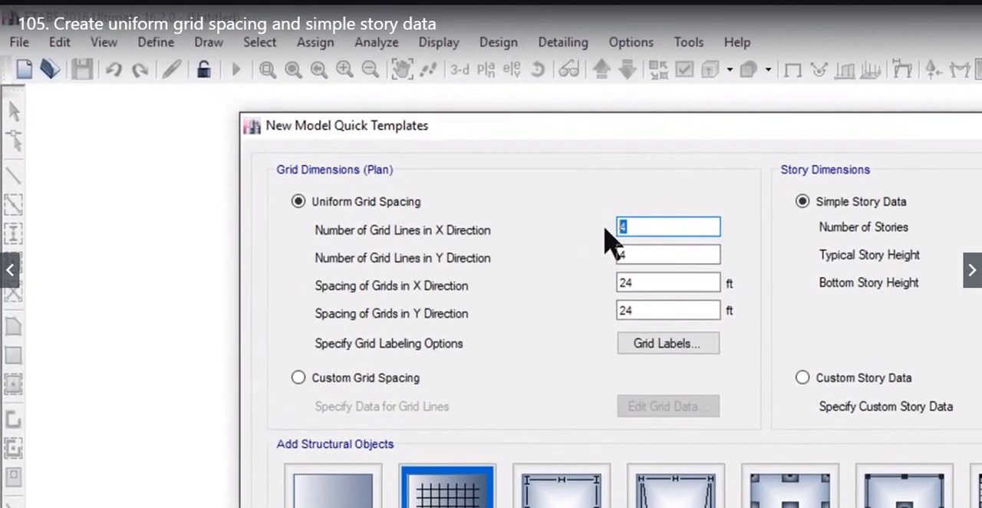
Set five grid lines in the X direction, with grid spacings of 30 ft in X and 25 ft in Y
text(5)
double_click(436, 191)
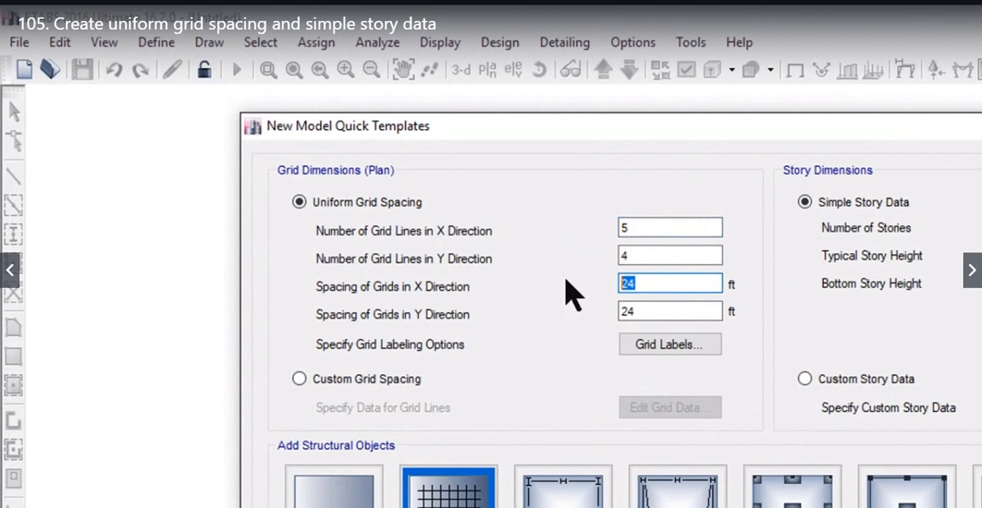
text(3)
key(alt+Tab)
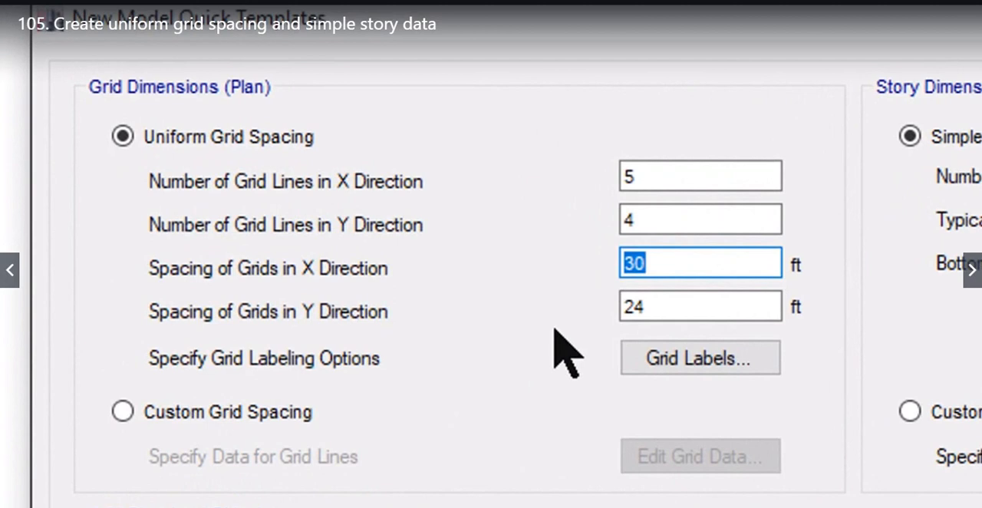
double_click(661, 310)
text(2)
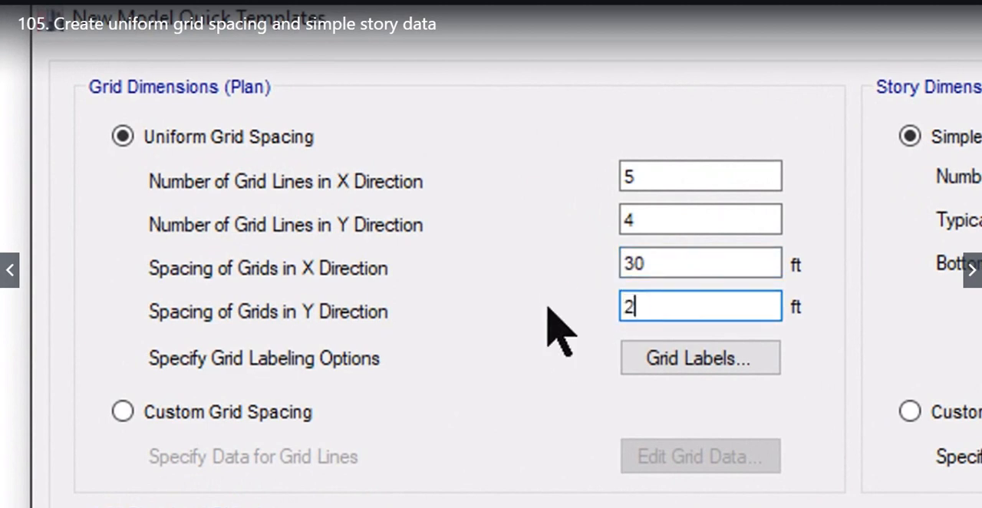
text(5)
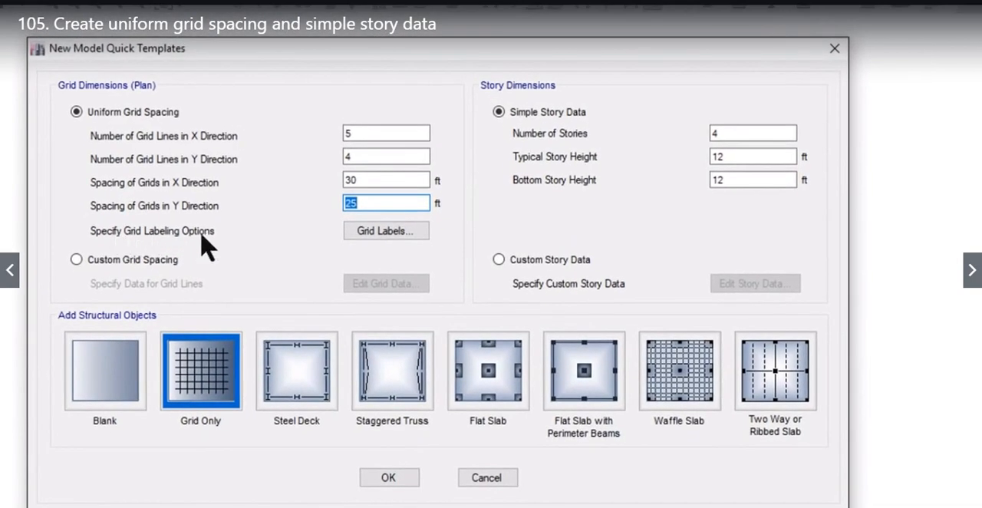
Check the grid labels in the Adobe Acrobat plan and set the Y grid labelling to run top to bottom
click(383, 230)
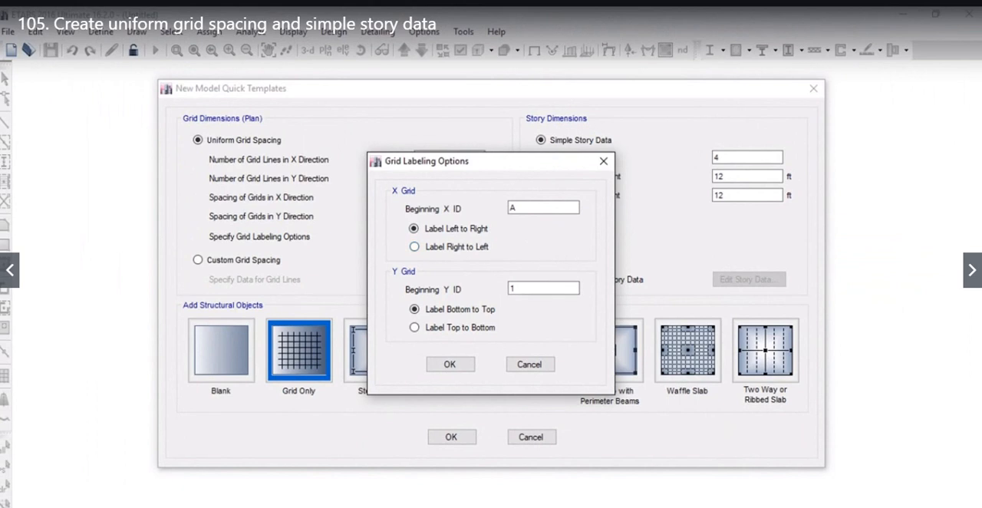
click(755, 506)
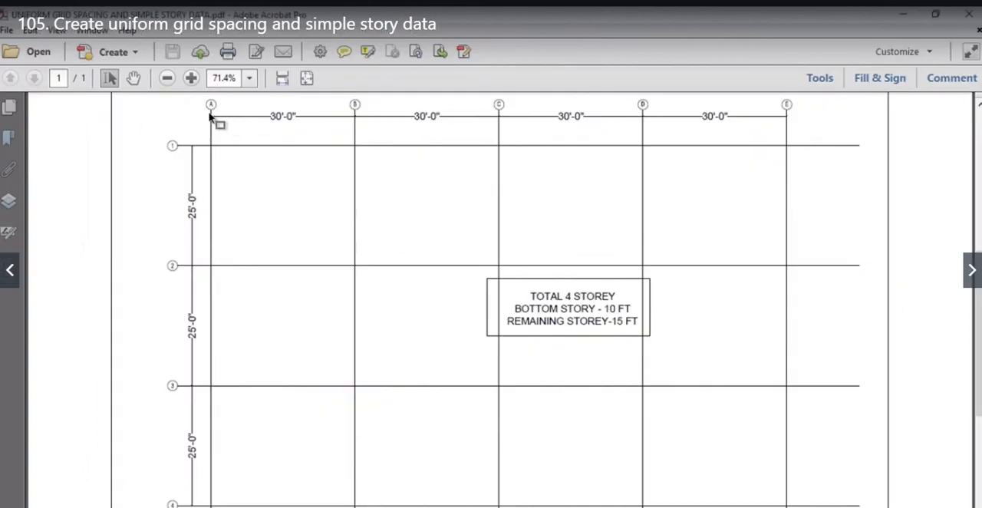
key(ctrl+1)
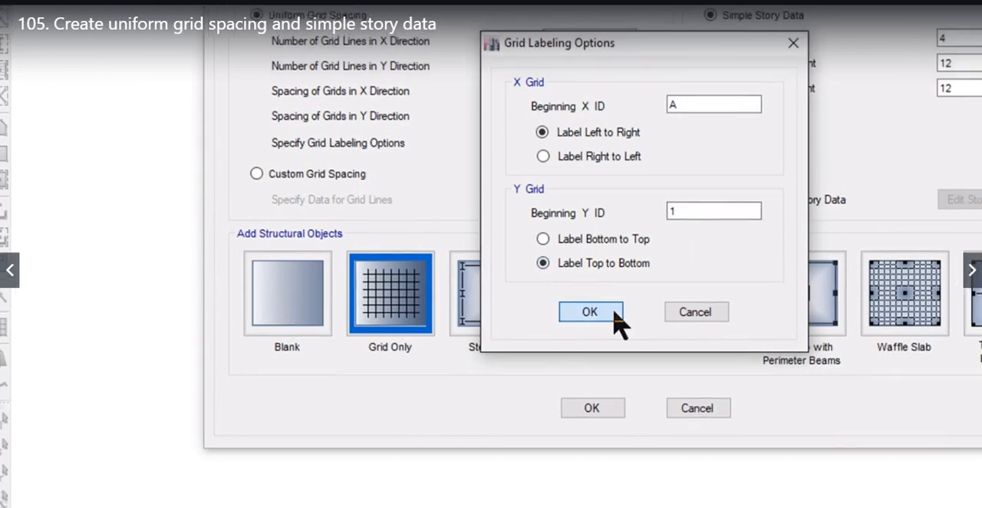
click(619, 310)
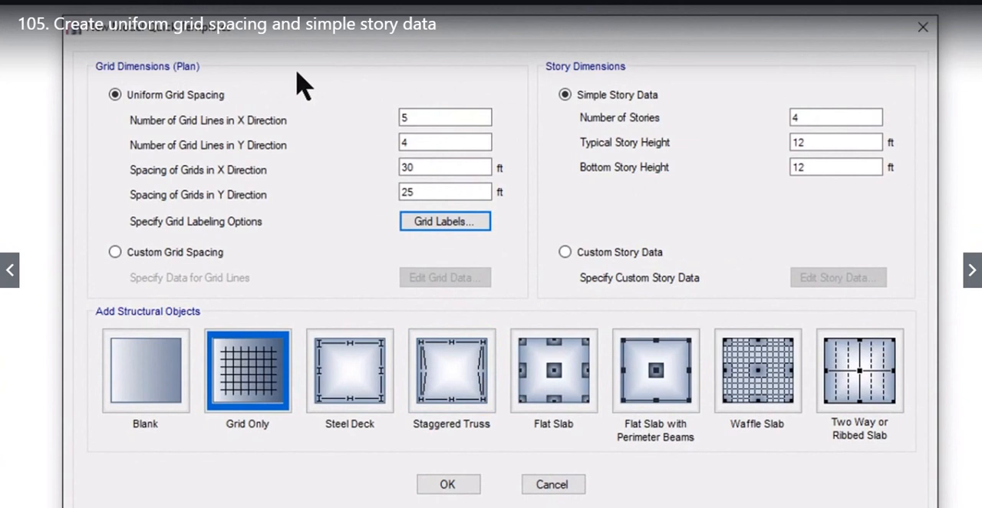
click(416, 144)
click(424, 169)
click(421, 193)
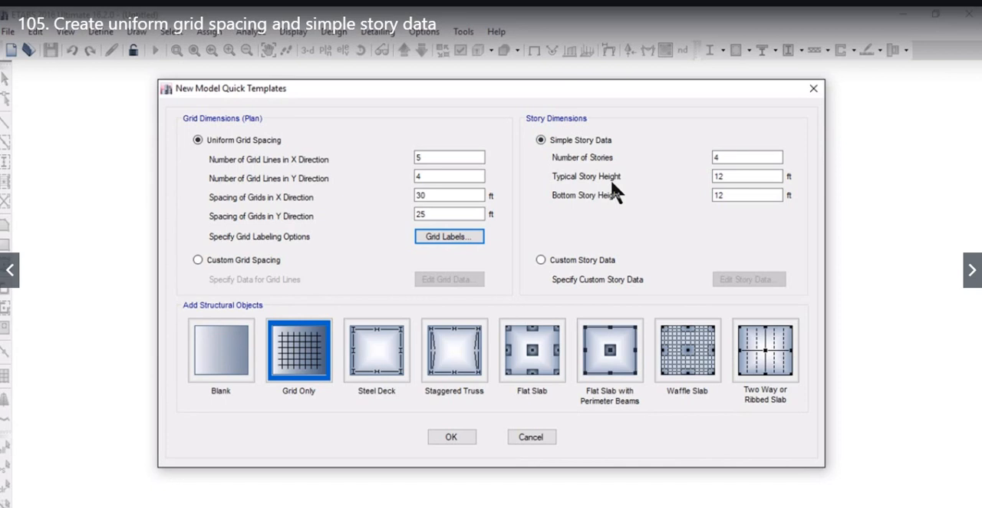
Set the typical story height to 15 ft and the bottom story height to 10 ft per the PDF, and create the grid-only model
key(alt+Tab)
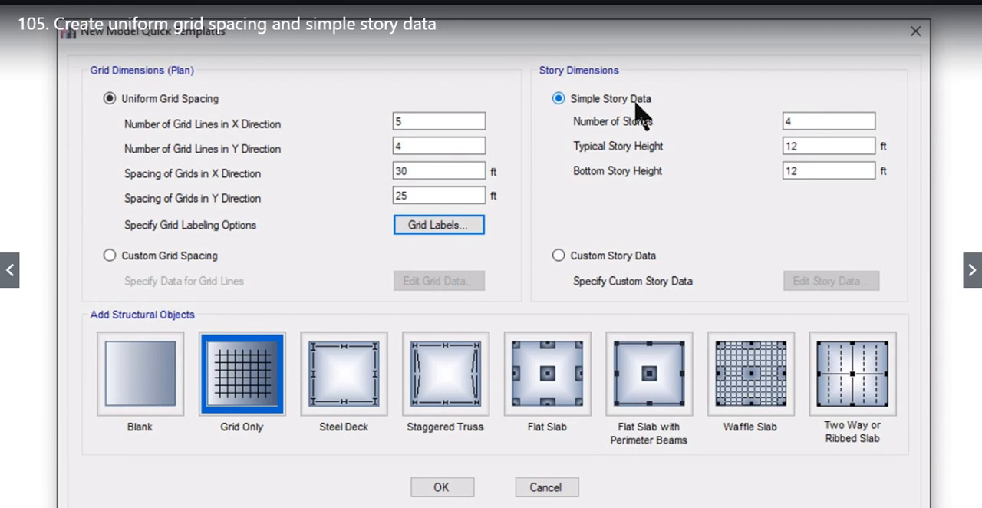
click(713, 506)
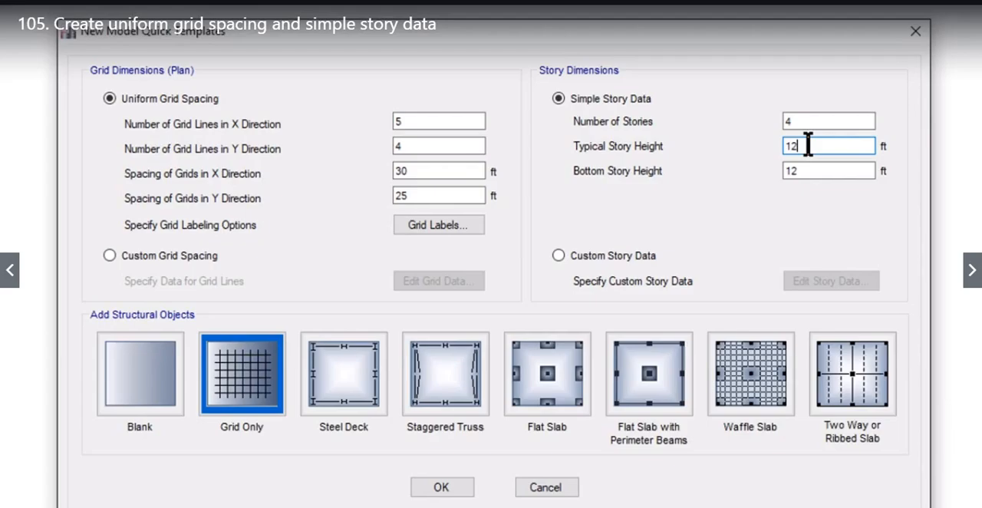
double_click(808, 147)
click(805, 147)
triple_click(669, 370)
double_click(809, 170)
text(10)
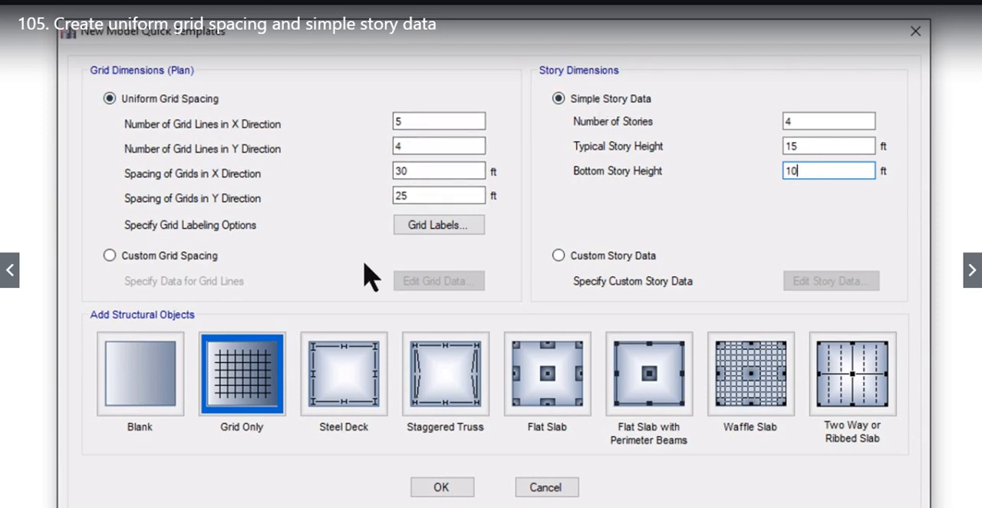
click(441, 489)
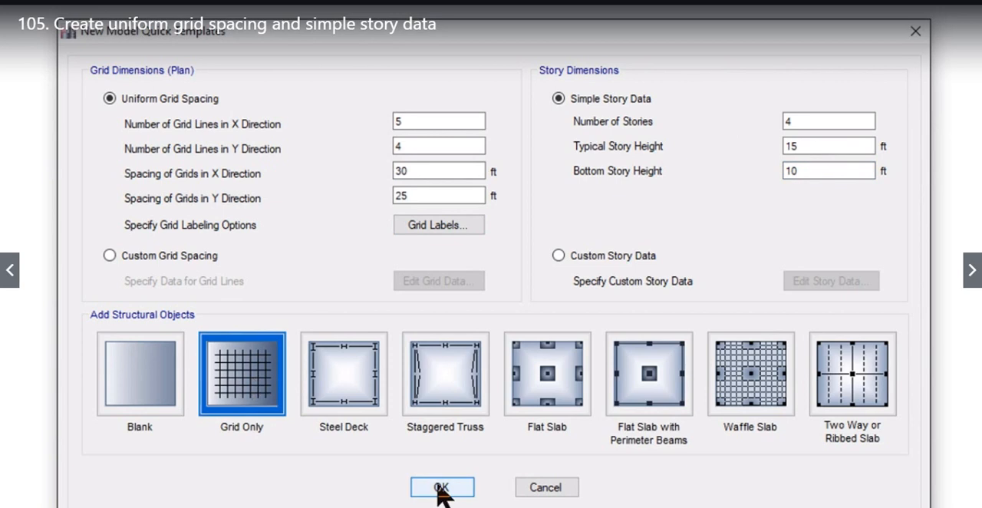
click(441, 490)
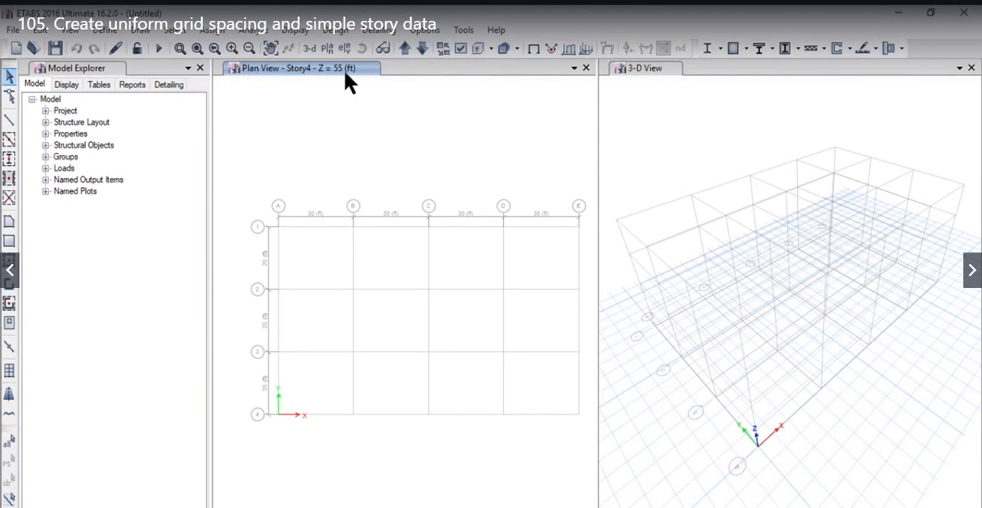
Activate the 3-D view and the plan view in turn, ending on the plan view
click(661, 70)
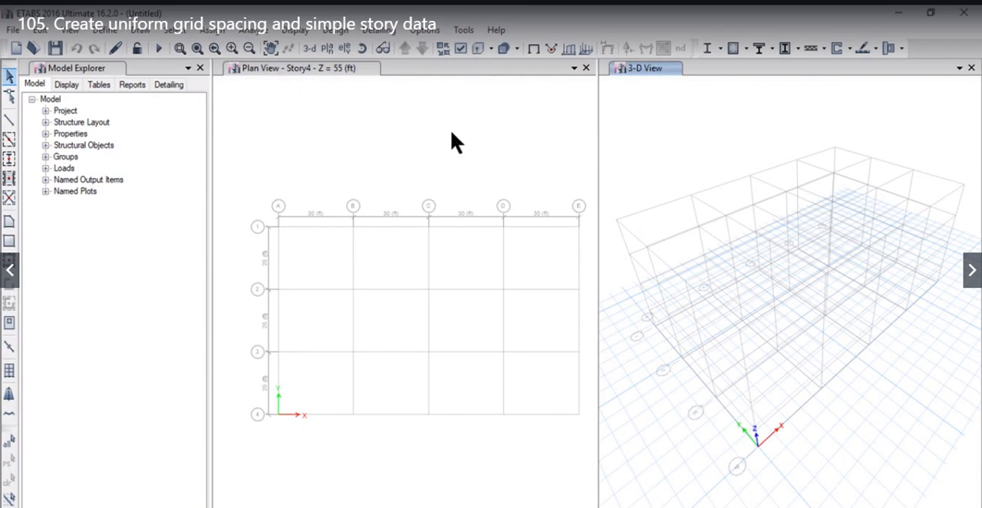
click(299, 69)
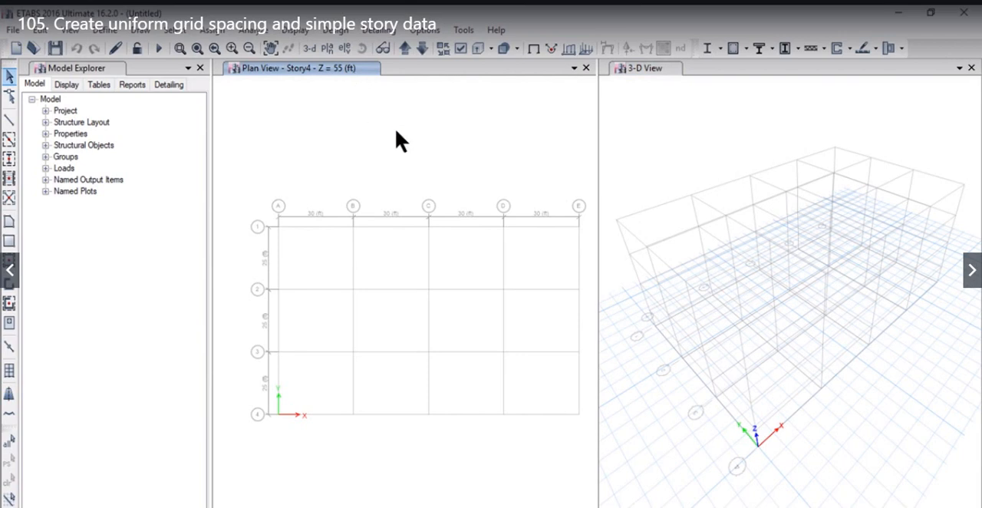
click(659, 137)
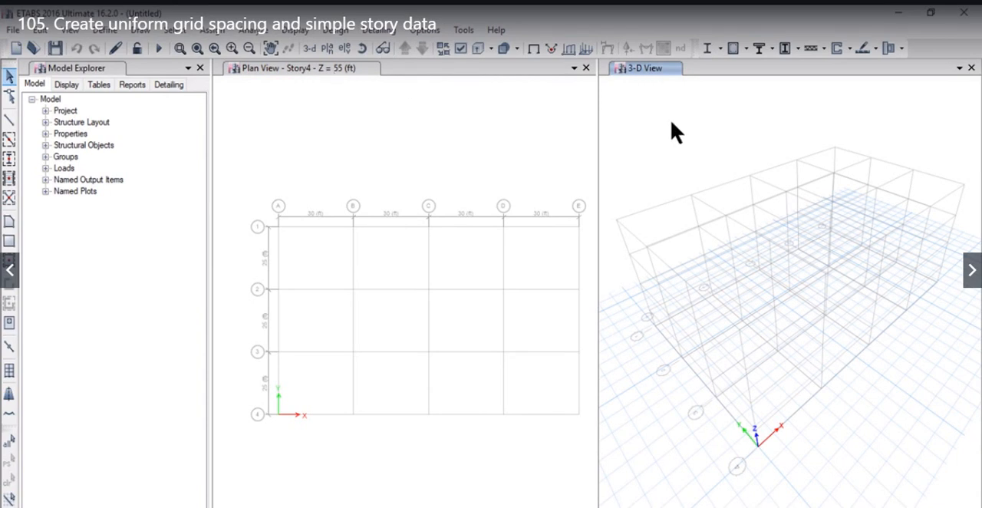
click(389, 95)
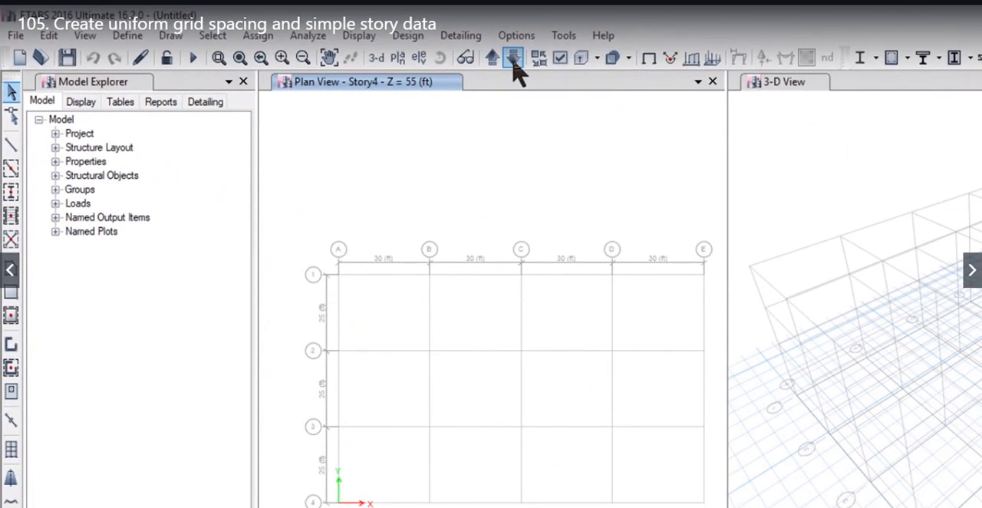
Step the plan view down story by story from Story4 to the base
click(513, 59)
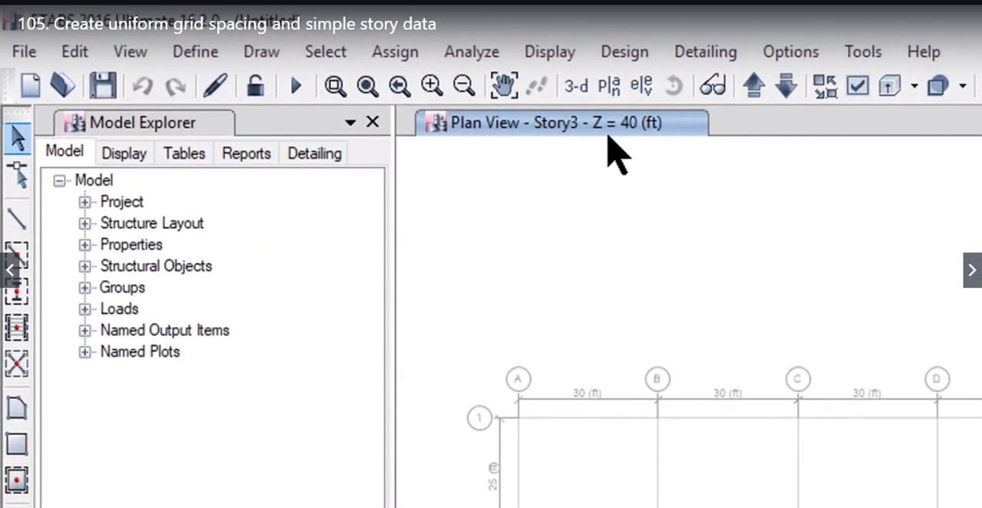
click(784, 89)
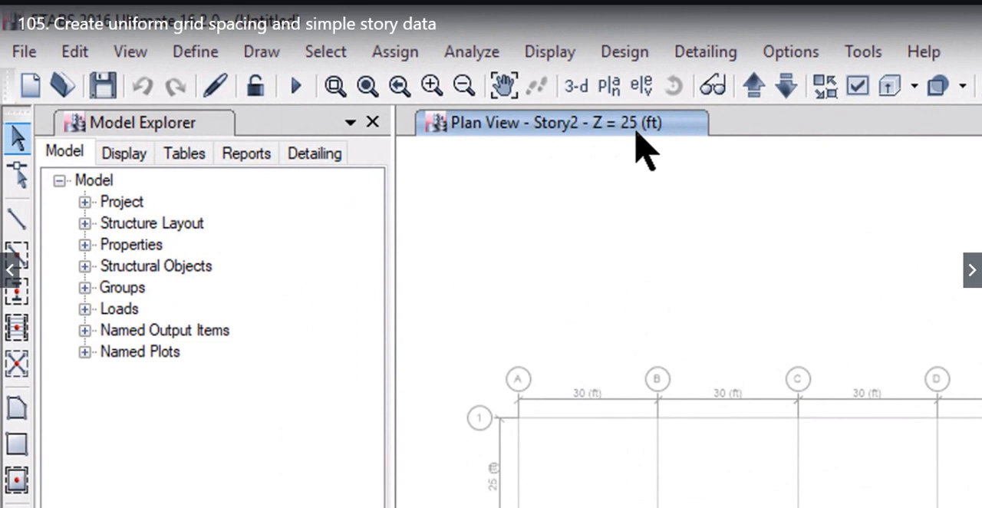
click(783, 90)
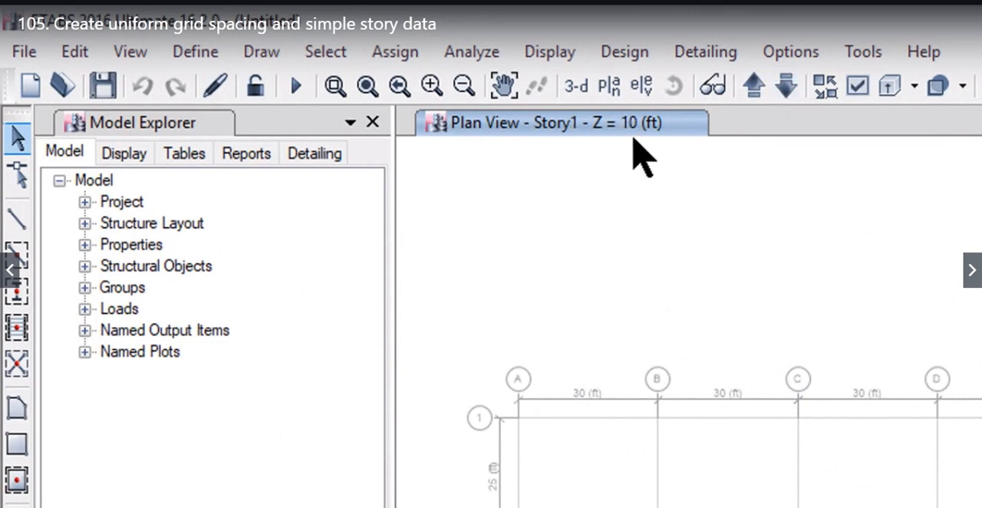
click(795, 91)
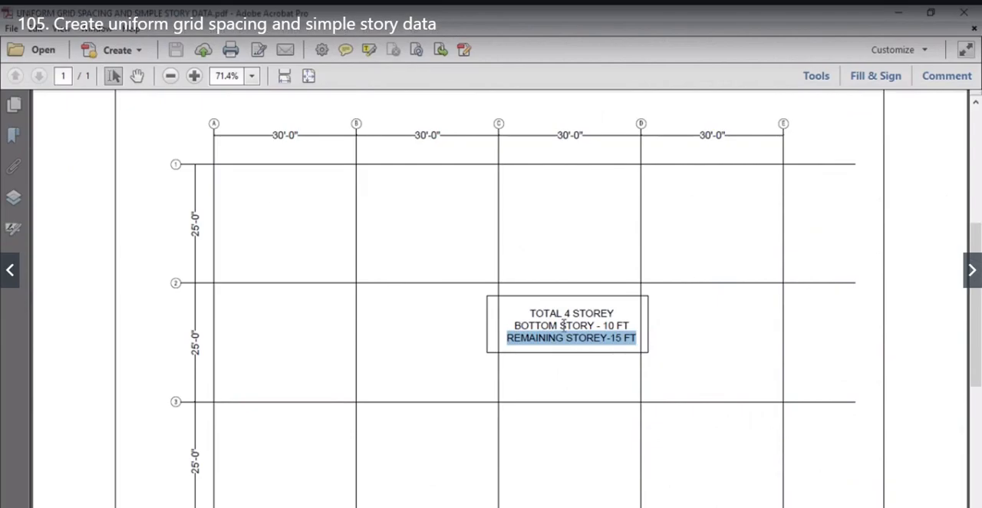
Check the bottom story height in the Adobe Acrobat plan and move the ETABS plan view up to Story1
click(559, 320)
drag(629, 325, 607, 326)
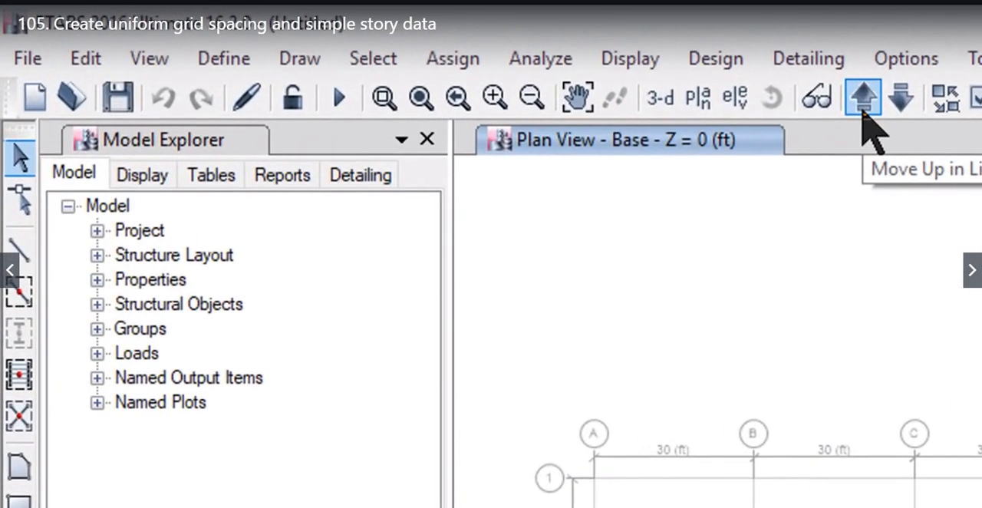
click(864, 100)
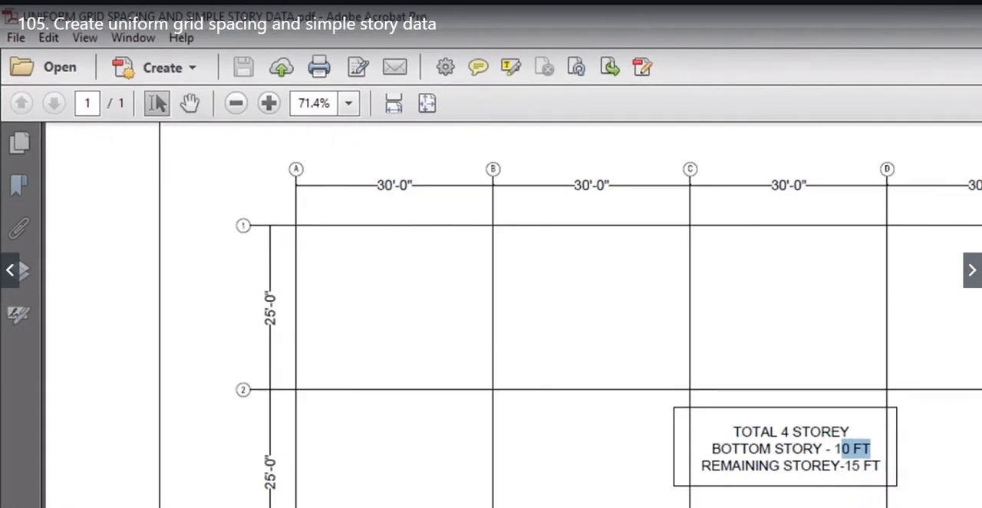
Review the bottom and remaining story heights in the Adobe Acrobat plan note, and return to the ETABS model
drag(678, 427, 829, 427)
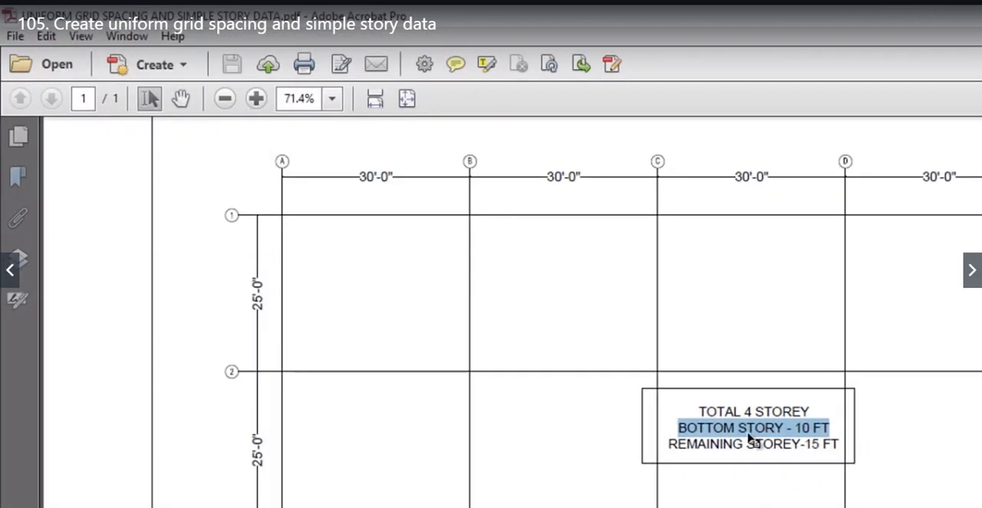
click(763, 445)
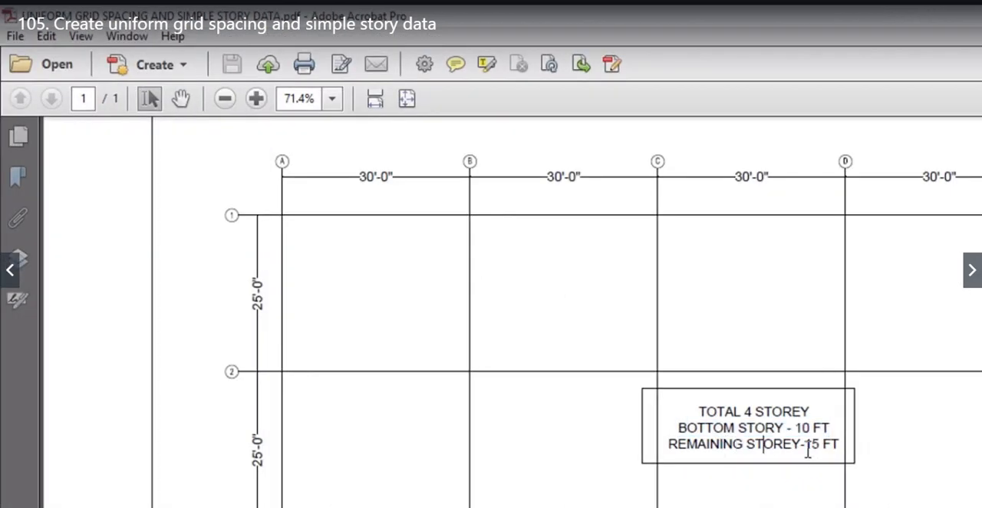
double_click(807, 446)
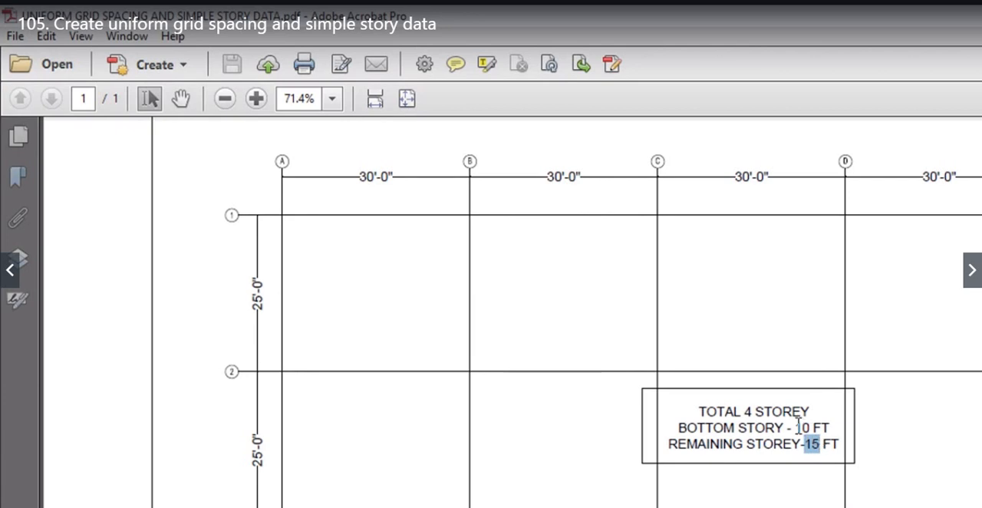
click(800, 428)
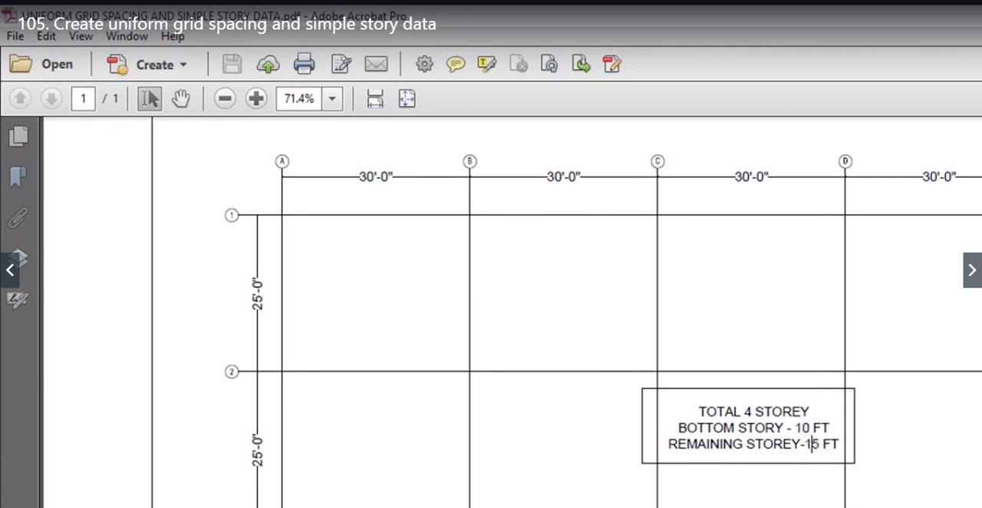
click(981, 15)
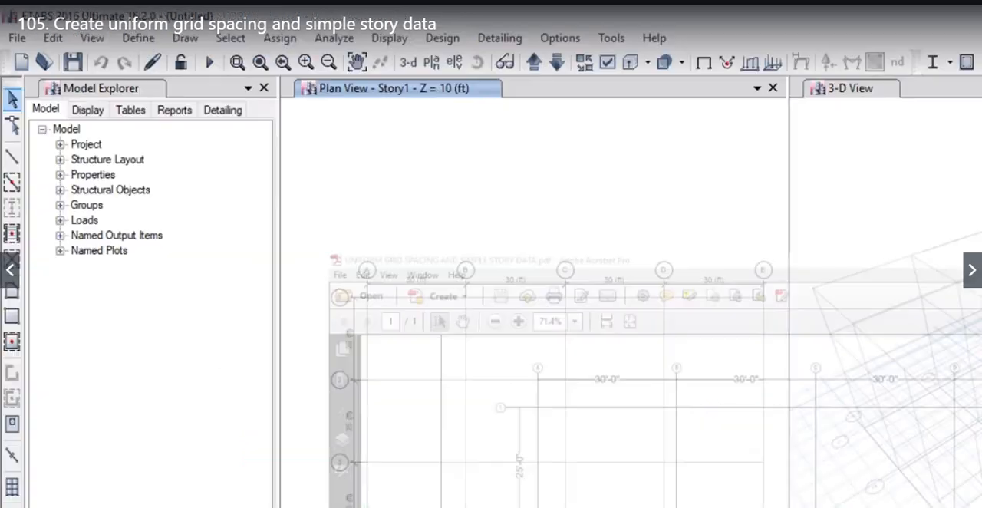
Step the plan view up through the stories from Story1 to Story4
click(535, 63)
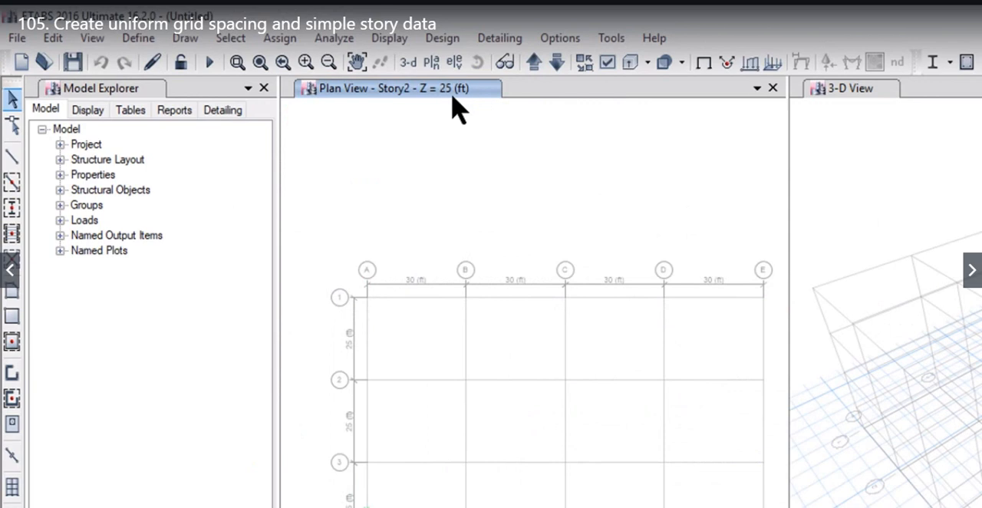
click(530, 65)
click(534, 61)
Examine the bay spacing dimensions between grid lines A through E in the plan view
drag(644, 199, 622, 199)
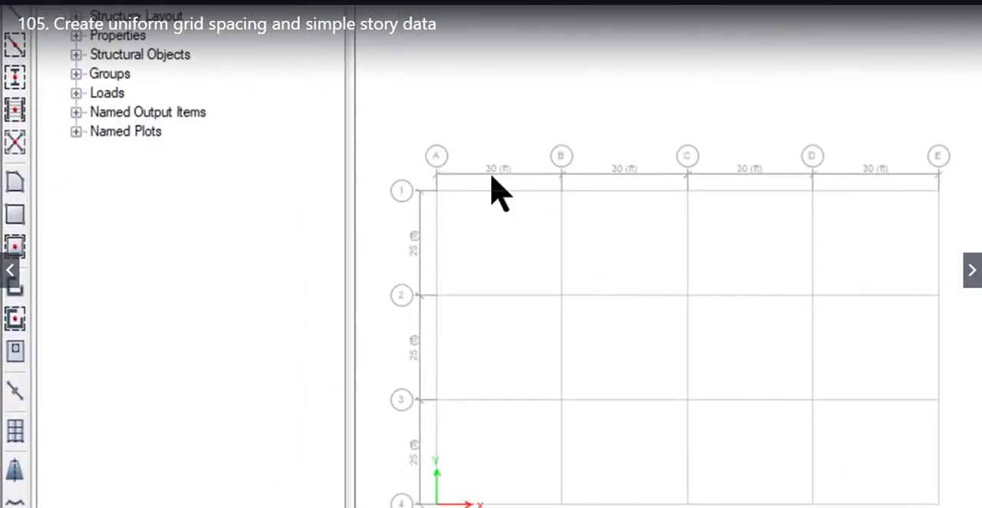
scroll(525, 188, up, 3)
middle_drag(832, 266, 529, 240)
middle_drag(826, 291, 522, 279)
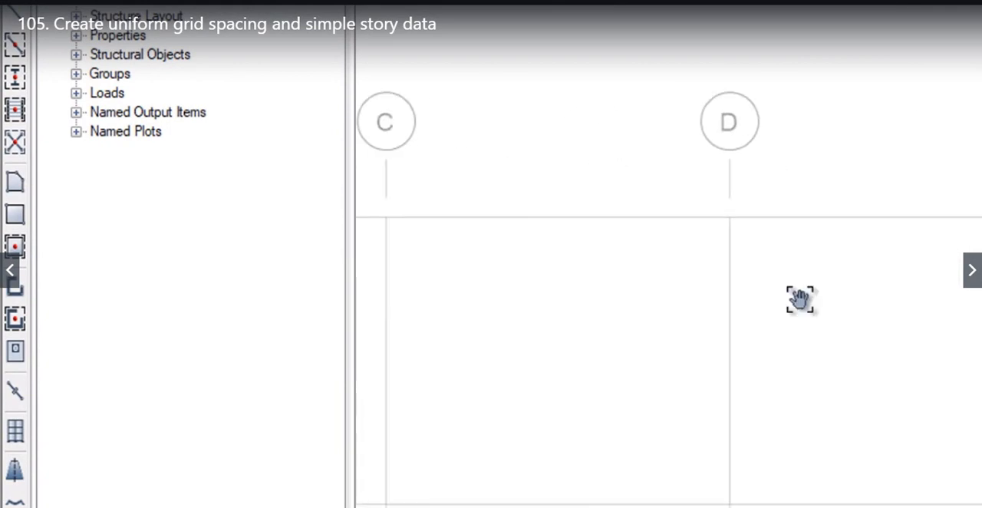
scroll(886, 219, down, 5)
scroll(720, 247, up, 3)
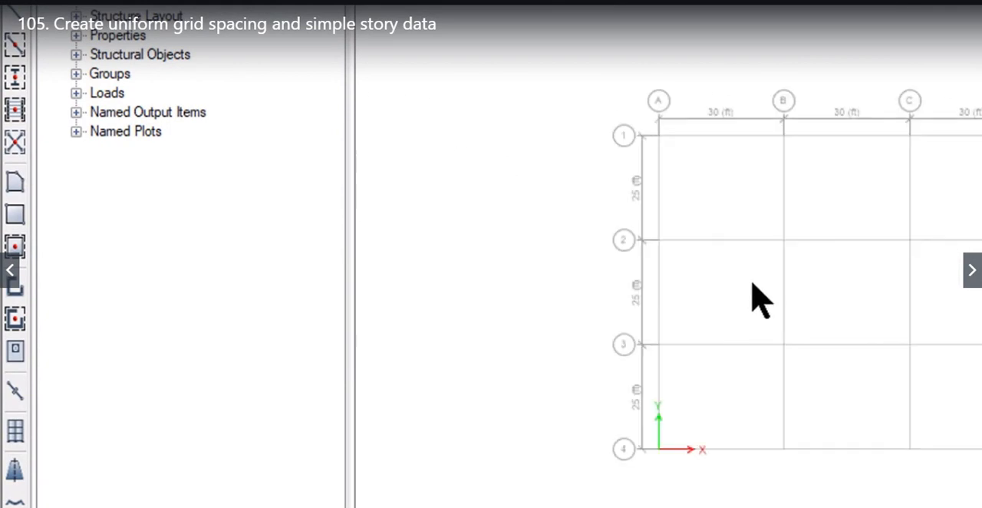
middle_drag(752, 285, 580, 296)
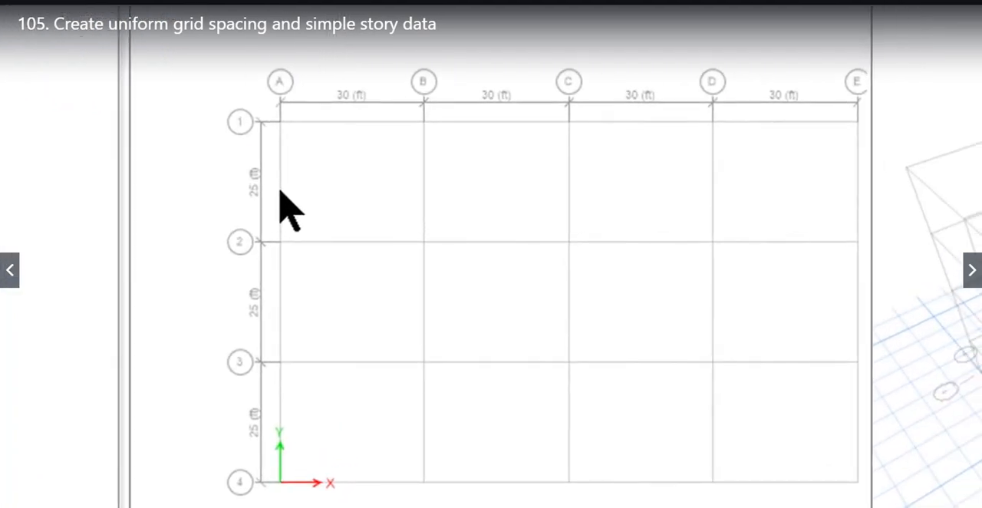
Examine the bay spacing dimensions between grid lines 1 through 4, and bring the overall grid back into view
scroll(273, 203, up, 4)
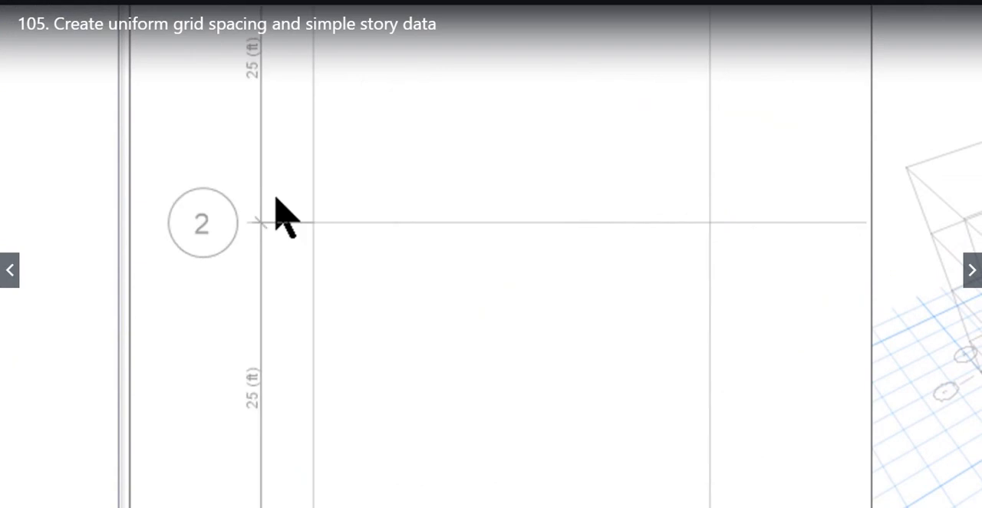
scroll(322, 92, down, 4)
scroll(307, 188, up, 4)
scroll(337, 146, down, 4)
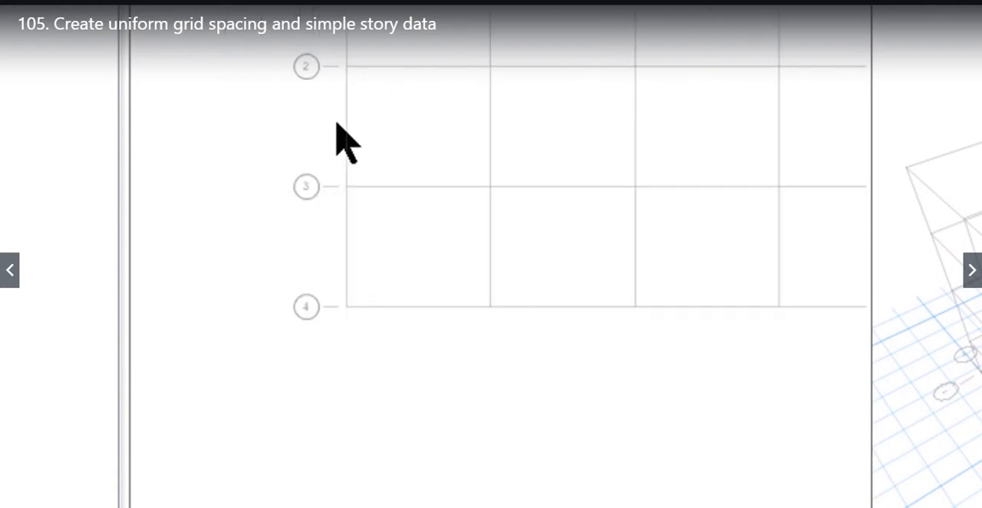
scroll(326, 184, up, 4)
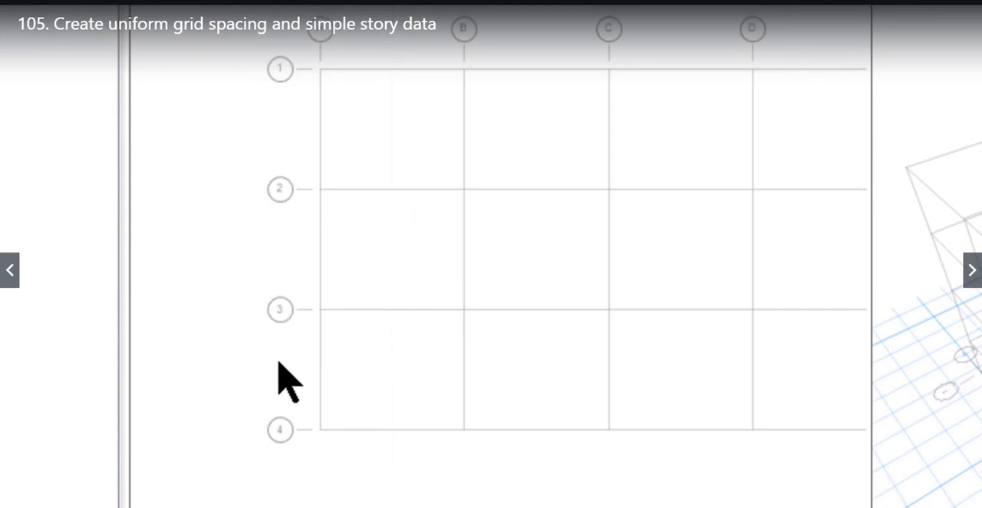
scroll(278, 373, down, 4)
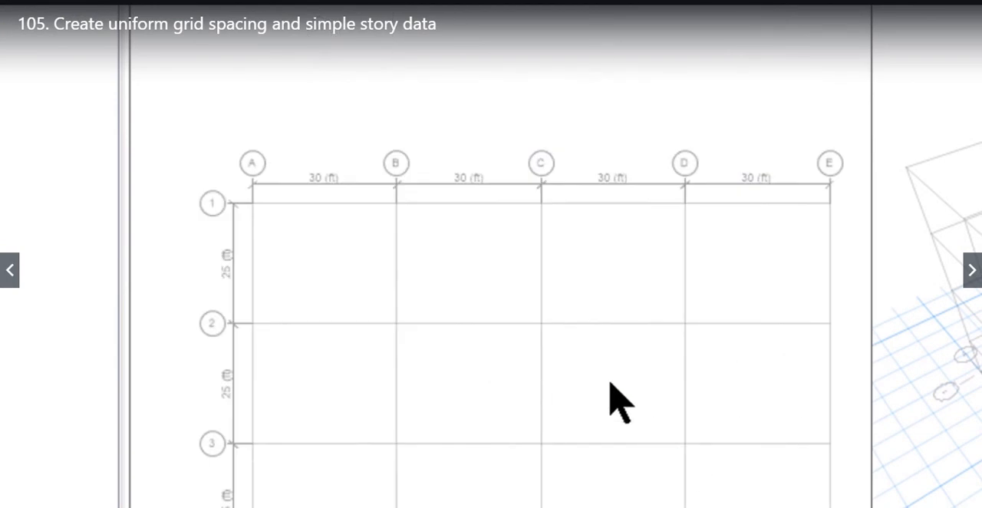
middle_drag(615, 379, 598, 360)
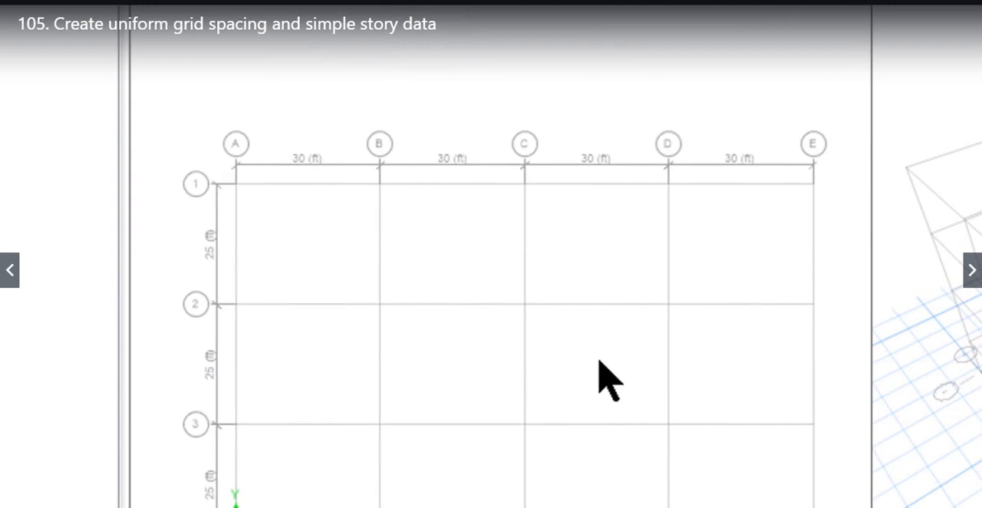